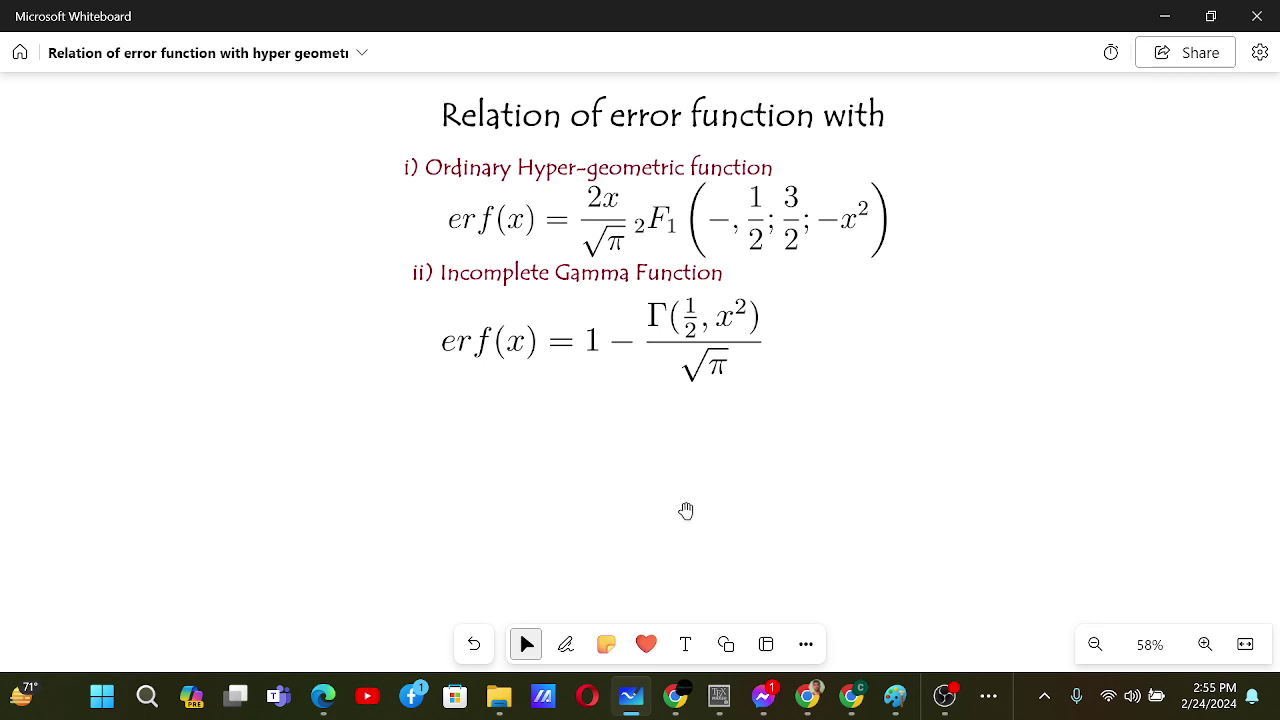
# Step: Drag the board content left so the typed erf equations sit at the left edge
pyautogui.click(565, 644)
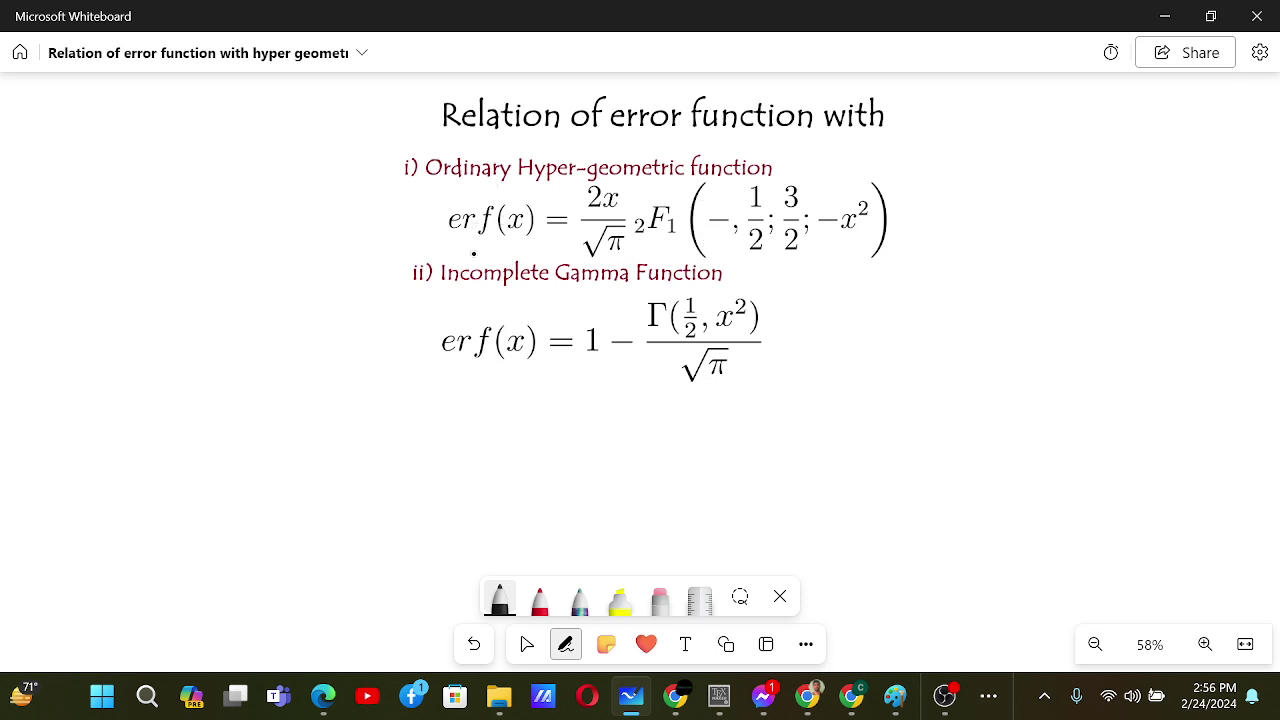
pyautogui.click(527, 644)
pyautogui.moveTo(849, 399); pyautogui.dragTo(571, 414)
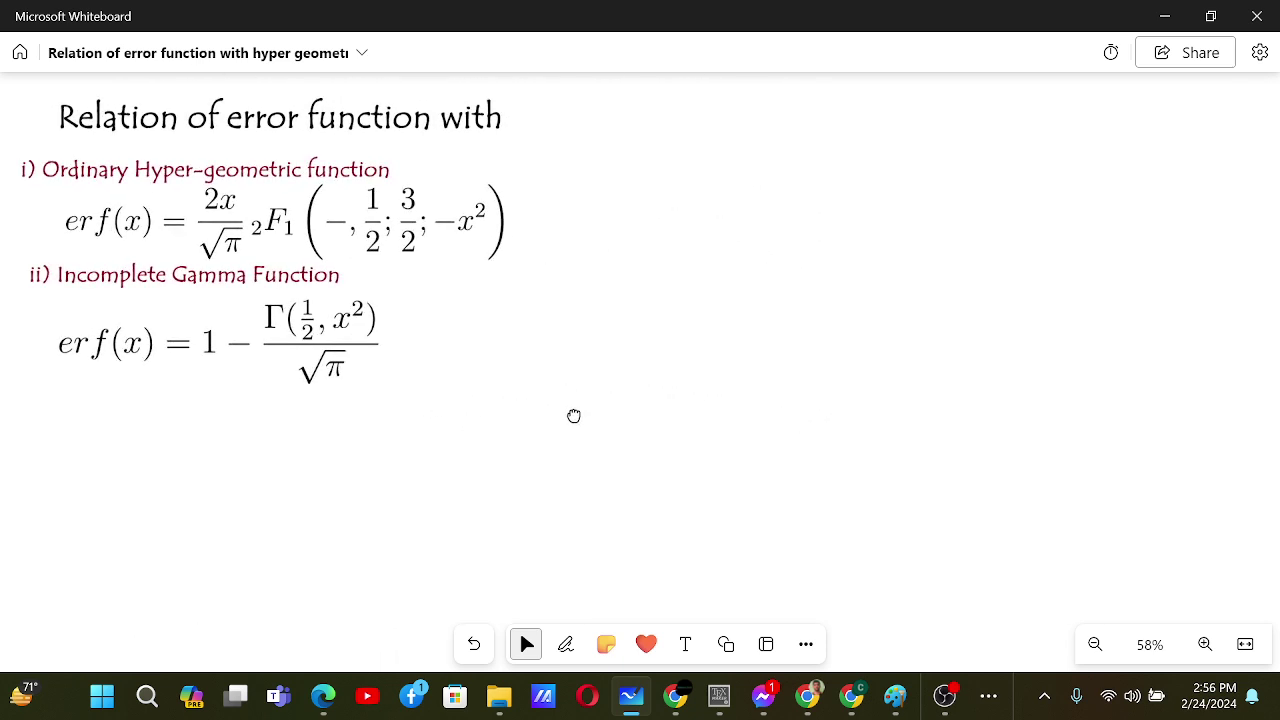
pyautogui.click(295, 262)
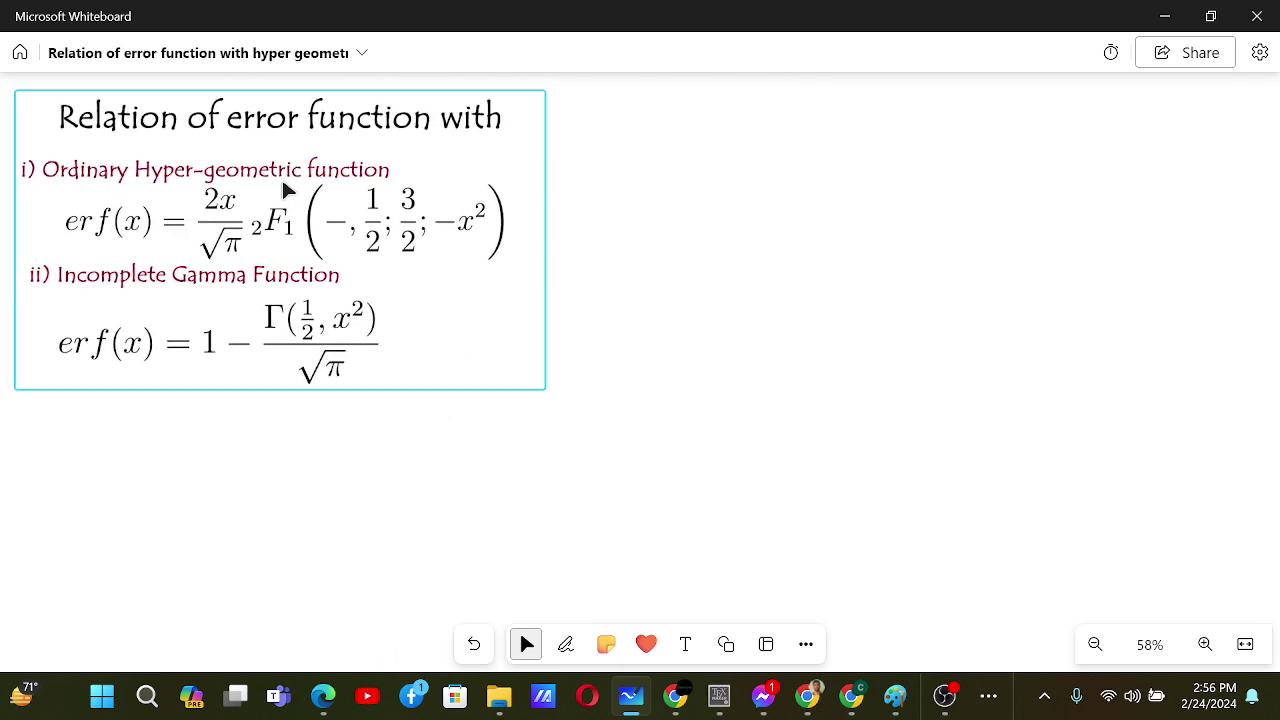
# Step: Handwrite the series header ₂H₁(a,b;c;z) to the right of the typed equations
pyautogui.click(566, 644)
pyautogui.moveTo(620, 97)
pyautogui.mouseDown()
pyautogui.moveTo(620, 150)
pyautogui.moveTo(644, 124)
pyautogui.mouseUp()
pyautogui.moveTo(644, 101)
pyautogui.mouseDown()
pyautogui.moveTo(643, 153)
pyautogui.moveTo(587, 161)
pyautogui.moveTo(651, 155)
pyautogui.mouseUp()
pyautogui.moveTo(688, 108)
pyautogui.mouseDown()
pyautogui.moveTo(679, 153)
pyautogui.moveTo(710, 118)
pyautogui.moveTo(717, 146)
pyautogui.mouseUp()
pyautogui.moveTo(729, 124)
pyautogui.mouseDown()
pyautogui.moveTo(729, 144)
pyautogui.moveTo(771, 163)
pyautogui.mouseUp()
pyautogui.moveTo(828, 119)
pyautogui.mouseDown()
pyautogui.moveTo(842, 160)
pyautogui.moveTo(880, 127)
pyautogui.moveTo(872, 147)
pyautogui.moveTo(969, 145)
pyautogui.mouseUp()
pyautogui.click(850, 124)
# Step: Write the sum from n=0 to ∞ of (a)n(b)n/(c)n · zⁿ/n!
pyautogui.moveTo(756, 240)
pyautogui.mouseDown()
pyautogui.moveTo(733, 272)
pyautogui.moveTo(740, 305)
pyautogui.moveTo(748, 295)
pyautogui.moveTo(694, 340)
pyautogui.moveTo(727, 329)
pyautogui.mouseUp()
pyautogui.moveTo(718, 336); pyautogui.dragTo(727, 335)
pyautogui.moveTo(740, 322)
pyautogui.mouseDown()
pyautogui.moveTo(735, 332)
pyautogui.moveTo(740, 320)
pyautogui.mouseUp()
pyautogui.moveTo(714, 200)
pyautogui.mouseDown()
pyautogui.moveTo(780, 255)
pyautogui.moveTo(826, 242)
pyautogui.moveTo(849, 262)
pyautogui.mouseUp()
pyautogui.moveTo(881, 214)
pyautogui.mouseDown()
pyautogui.moveTo(873, 265)
pyautogui.moveTo(920, 239)
pyautogui.moveTo(920, 262)
pyautogui.moveTo(944, 262)
pyautogui.mouseUp()
pyautogui.moveTo(780, 274); pyautogui.dragTo(940, 280)
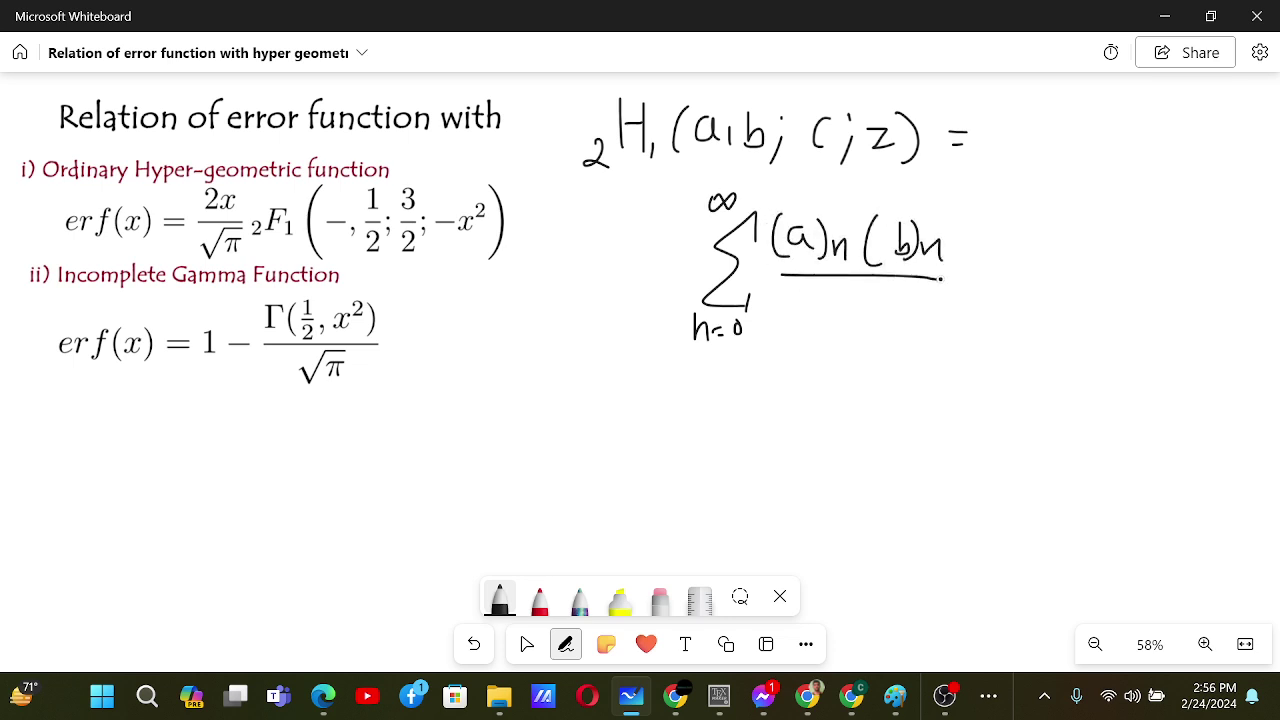
pyautogui.moveTo(840, 284); pyautogui.dragTo(836, 314)
pyautogui.moveTo(860, 296)
pyautogui.mouseDown()
pyautogui.moveTo(877, 320)
pyautogui.moveTo(916, 328)
pyautogui.mouseUp()
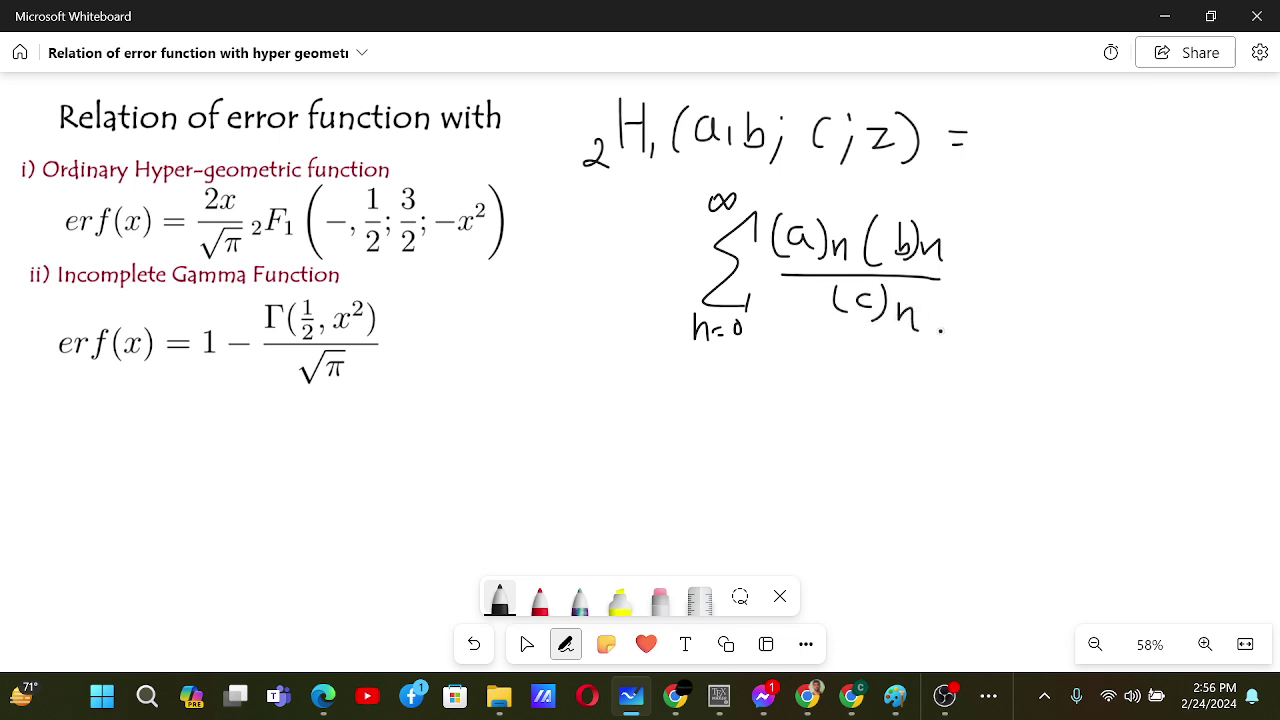
pyautogui.moveTo(955, 250)
pyautogui.mouseDown()
pyautogui.moveTo(982, 272)
pyautogui.moveTo(1010, 242)
pyautogui.mouseUp()
pyautogui.moveTo(958, 274)
pyautogui.mouseDown()
pyautogui.moveTo(1036, 273)
pyautogui.moveTo(975, 310)
pyautogui.moveTo(1003, 320)
pyautogui.mouseUp()
# Step: Below the series, write the Pochhammer start (k)n = (k)
pyautogui.moveTo(628, 378); pyautogui.dragTo(620, 432)
pyautogui.moveTo(645, 389); pyautogui.dragTo(644, 426)
pyautogui.moveTo(656, 398)
pyautogui.mouseDown()
pyautogui.moveTo(648, 412)
pyautogui.moveTo(670, 424)
pyautogui.mouseUp()
pyautogui.moveTo(662, 385)
pyautogui.mouseDown()
pyautogui.moveTo(683, 428)
pyautogui.moveTo(704, 427)
pyautogui.moveTo(711, 394)
pyautogui.mouseUp()
pyautogui.click(683, 420)
pyautogui.moveTo(695, 405)
pyautogui.mouseDown()
pyautogui.moveTo(740, 378)
pyautogui.moveTo(753, 406)
pyautogui.mouseUp()
pyautogui.moveTo(757, 397)
pyautogui.mouseDown()
pyautogui.moveTo(768, 391)
pyautogui.moveTo(770, 414)
pyautogui.mouseUp()
pyautogui.moveTo(768, 382); pyautogui.dragTo(770, 422)
# Step: Continue the product with (k+1), an ellipsis and the start of (k+
pyautogui.moveTo(810, 376)
pyautogui.mouseDown()
pyautogui.moveTo(800, 420)
pyautogui.moveTo(860, 418)
pyautogui.mouseUp()
pyautogui.click(855, 391)
pyautogui.moveTo(850, 404)
pyautogui.mouseDown()
pyautogui.moveTo(874, 402)
pyautogui.moveTo(894, 426)
pyautogui.moveTo(988, 397)
pyautogui.mouseUp()
pyautogui.click(918, 406)
pyautogui.moveTo(1052, 360)
pyautogui.mouseDown()
pyautogui.moveTo(1044, 406)
pyautogui.moveTo(1060, 406)
pyautogui.mouseUp()
pyautogui.moveTo(1080, 374)
pyautogui.mouseDown()
pyautogui.moveTo(1064, 390)
pyautogui.moveTo(1086, 400)
pyautogui.mouseUp()
pyautogui.moveTo(1096, 372)
pyautogui.mouseDown()
pyautogui.moveTo(1094, 400)
pyautogui.moveTo(1106, 384)
pyautogui.moveTo(1120, 410)
pyautogui.moveTo(1150, 390)
pyautogui.moveTo(1168, 400)
pyautogui.mouseUp()
# Step: Finish the last Pochhammer factor as (k+n−1)
pyautogui.moveTo(1180, 368); pyautogui.dragTo(1176, 412)
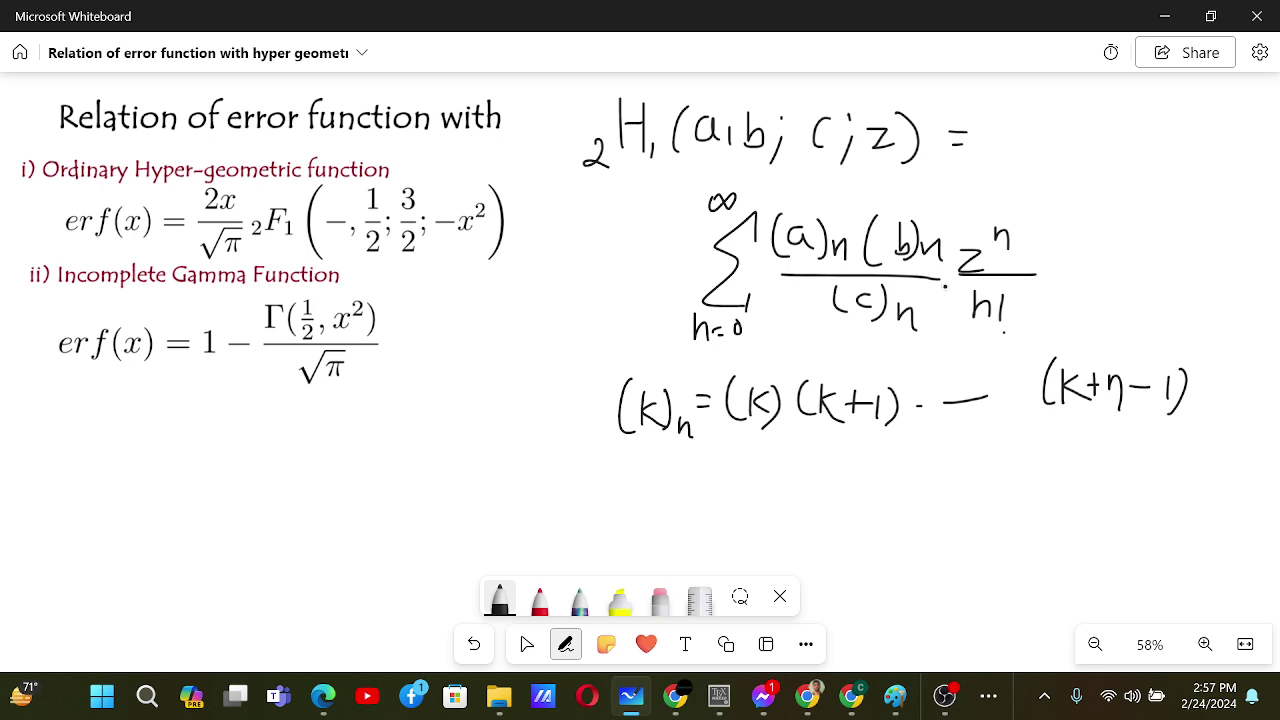
pyautogui.scroll(-1, 624, 468)
# Step: Pan up slightly and handwrite the integral ∫₀^∞ e^−t t^(n−1) dt
pyautogui.click(526, 644)
pyautogui.moveTo(543, 551); pyautogui.dragTo(551, 474)
pyautogui.click(565, 644)
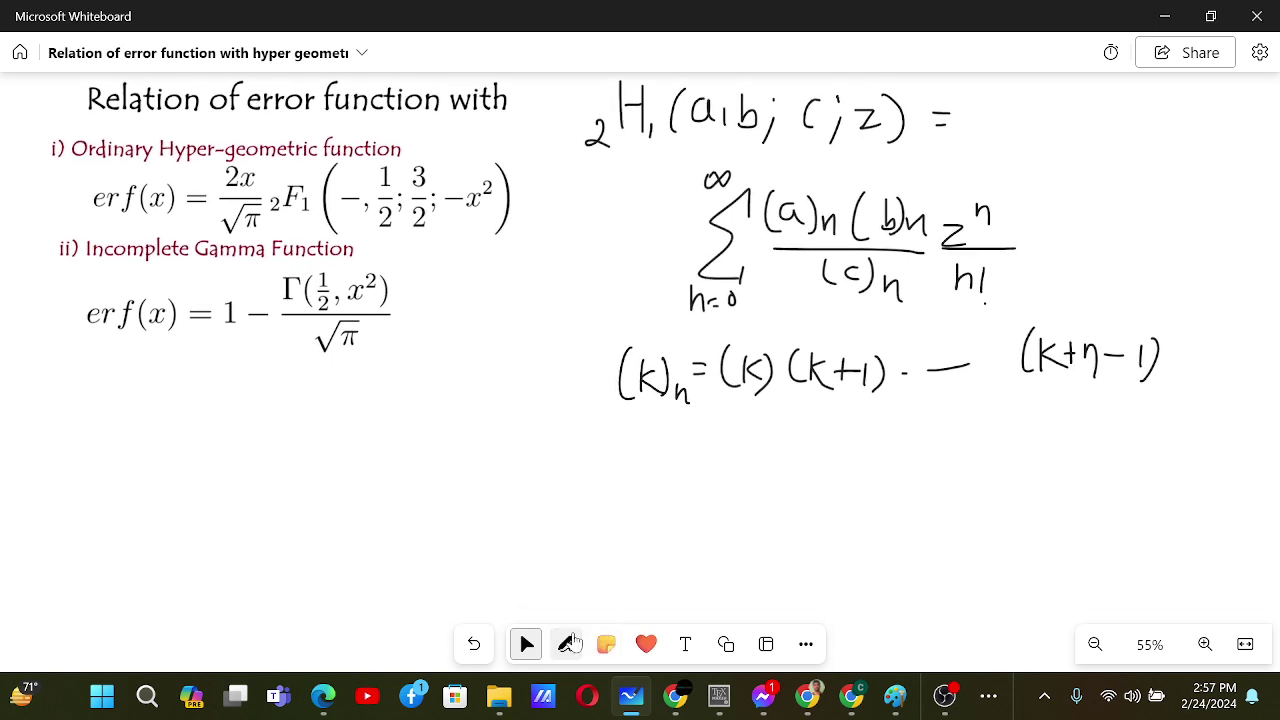
pyautogui.moveTo(740, 458)
pyautogui.mouseDown()
pyautogui.moveTo(718, 519)
pyautogui.moveTo(744, 510)
pyautogui.moveTo(756, 452)
pyautogui.moveTo(744, 458)
pyautogui.moveTo(762, 454)
pyautogui.mouseUp()
pyautogui.moveTo(776, 488)
pyautogui.mouseDown()
pyautogui.moveTo(790, 500)
pyautogui.moveTo(798, 470)
pyautogui.mouseUp()
pyautogui.click(818, 473)
pyautogui.moveTo(809, 463)
pyautogui.mouseDown()
pyautogui.moveTo(805, 480)
pyautogui.moveTo(814, 467)
pyautogui.moveTo(848, 496)
pyautogui.moveTo(854, 479)
pyautogui.mouseUp()
pyautogui.click(860, 472)
pyautogui.moveTo(862, 458)
pyautogui.mouseDown()
pyautogui.moveTo(911, 494)
pyautogui.moveTo(947, 492)
pyautogui.mouseUp()
pyautogui.moveTo(954, 456)
pyautogui.mouseDown()
pyautogui.moveTo(955, 496)
pyautogui.moveTo(975, 498)
pyautogui.moveTo(988, 480)
pyautogui.mouseUp()
# Step: Write Γ(n) = to the left of the integral
pyautogui.moveTo(687, 491); pyautogui.dragTo(701, 491)
pyautogui.moveTo(689, 504); pyautogui.dragTo(701, 504)
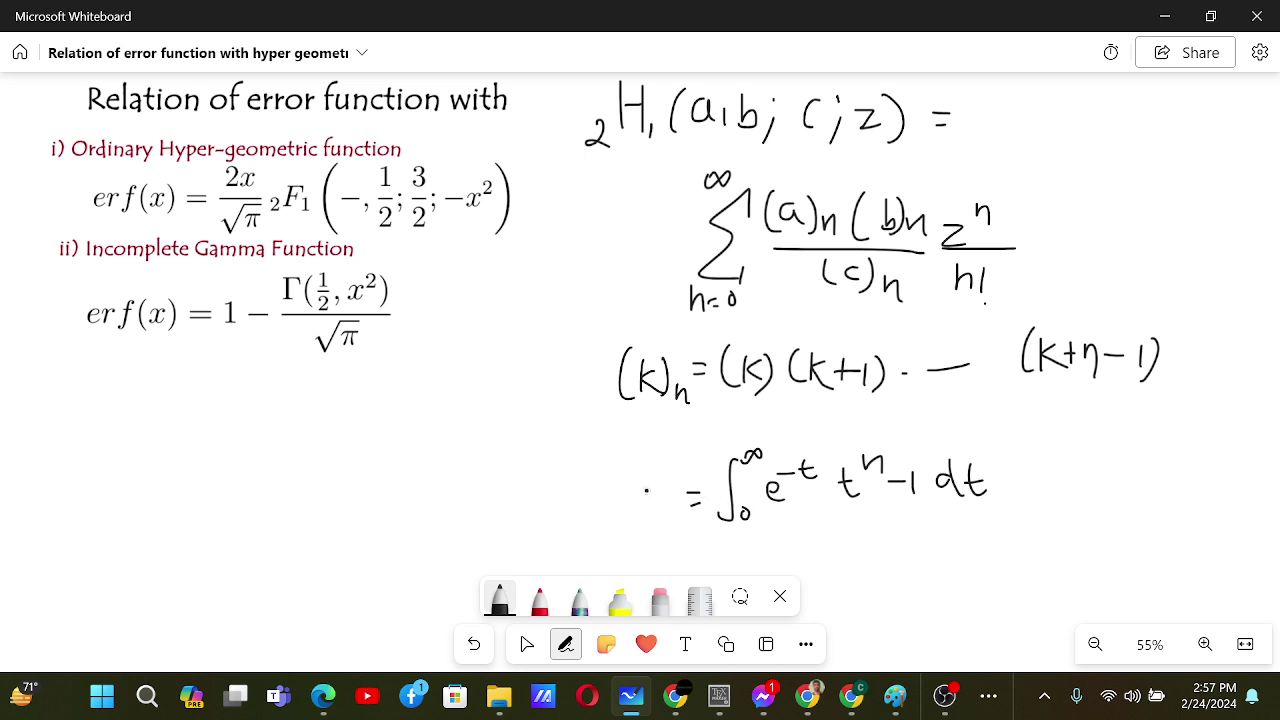
pyautogui.moveTo(550, 483); pyautogui.dragTo(577, 488)
pyautogui.moveTo(552, 484); pyautogui.dragTo(553, 516)
pyautogui.moveTo(588, 472)
pyautogui.mouseDown()
pyautogui.moveTo(580, 518)
pyautogui.moveTo(590, 492)
pyautogui.moveTo(600, 510)
pyautogui.mouseUp()
pyautogui.moveTo(606, 474); pyautogui.dragTo(606, 518)
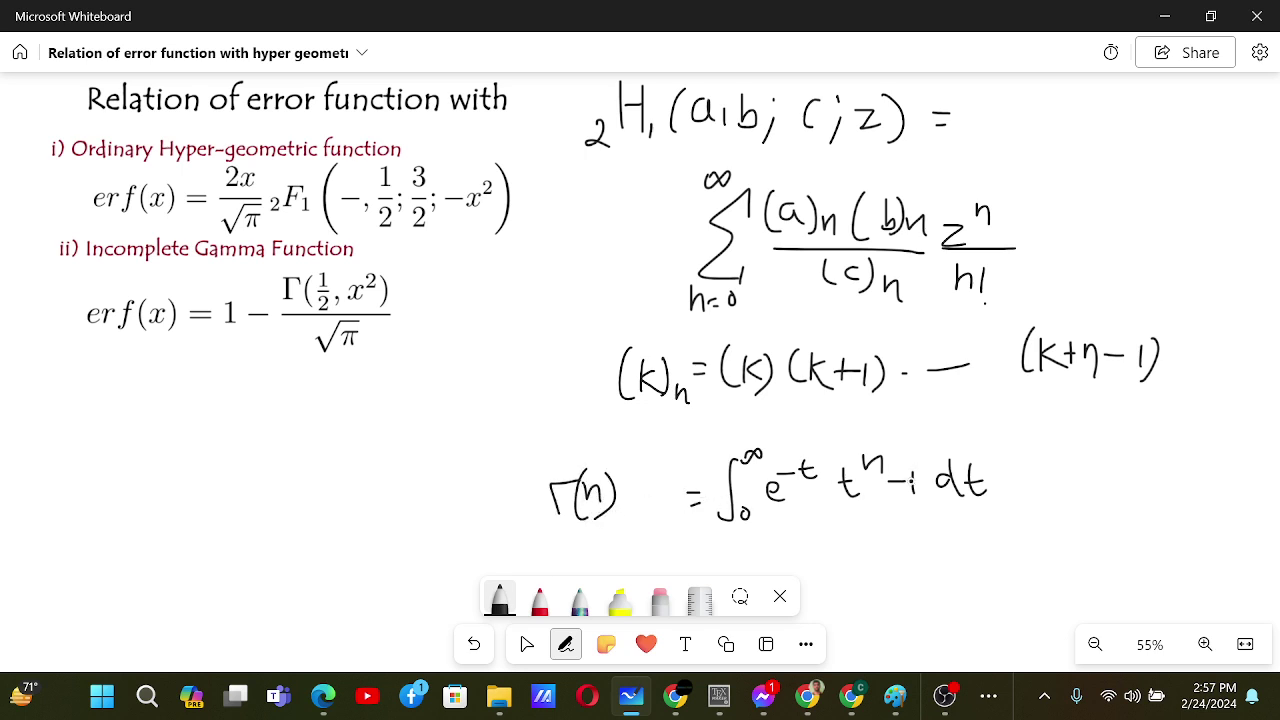
# Step: Undo the last strokes and rewrite the n−1 exponent, dt and Γ(n)
pyautogui.hotkey('ctrl', 'z')
pyautogui.hotkey('ctrl', 'z')
pyautogui.hotkey('ctrl', 'z')
pyautogui.hotkey('ctrl', 'z')
pyautogui.hotkey('ctrl', 'z')
pyautogui.hotkey('ctrl', 'z')
pyautogui.hotkey('ctrl', 'z')
pyautogui.hotkey('ctrl', 'z')
pyautogui.hotkey('ctrl', 'z')
pyautogui.hotkey('ctrl', 'z')
pyautogui.hotkey('ctrl', 'z')
pyautogui.hotkey('ctrl', 'z')
pyautogui.hotkey('ctrl', 'z')
pyautogui.hotkey('ctrl', 'z')
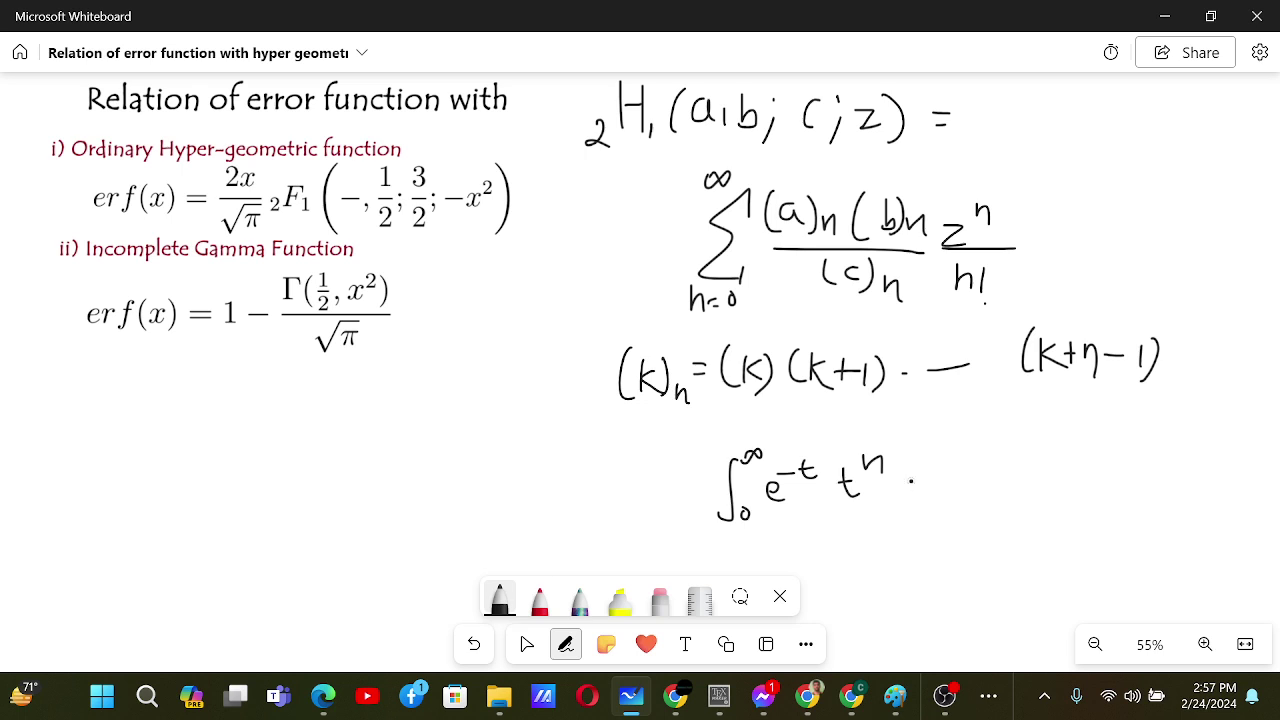
pyautogui.moveTo(886, 461); pyautogui.dragTo(900, 460)
pyautogui.moveTo(912, 450)
pyautogui.mouseDown()
pyautogui.moveTo(912, 476)
pyautogui.moveTo(950, 494)
pyautogui.mouseUp()
pyautogui.moveTo(958, 460)
pyautogui.mouseDown()
pyautogui.moveTo(956, 494)
pyautogui.moveTo(982, 480)
pyautogui.mouseUp()
pyautogui.moveTo(956, 476); pyautogui.dragTo(962, 478)
pyautogui.moveTo(566, 505)
pyautogui.mouseDown()
pyautogui.moveTo(578, 473)
pyautogui.moveTo(596, 496)
pyautogui.moveTo(622, 489)
pyautogui.moveTo(624, 500)
pyautogui.mouseUp()
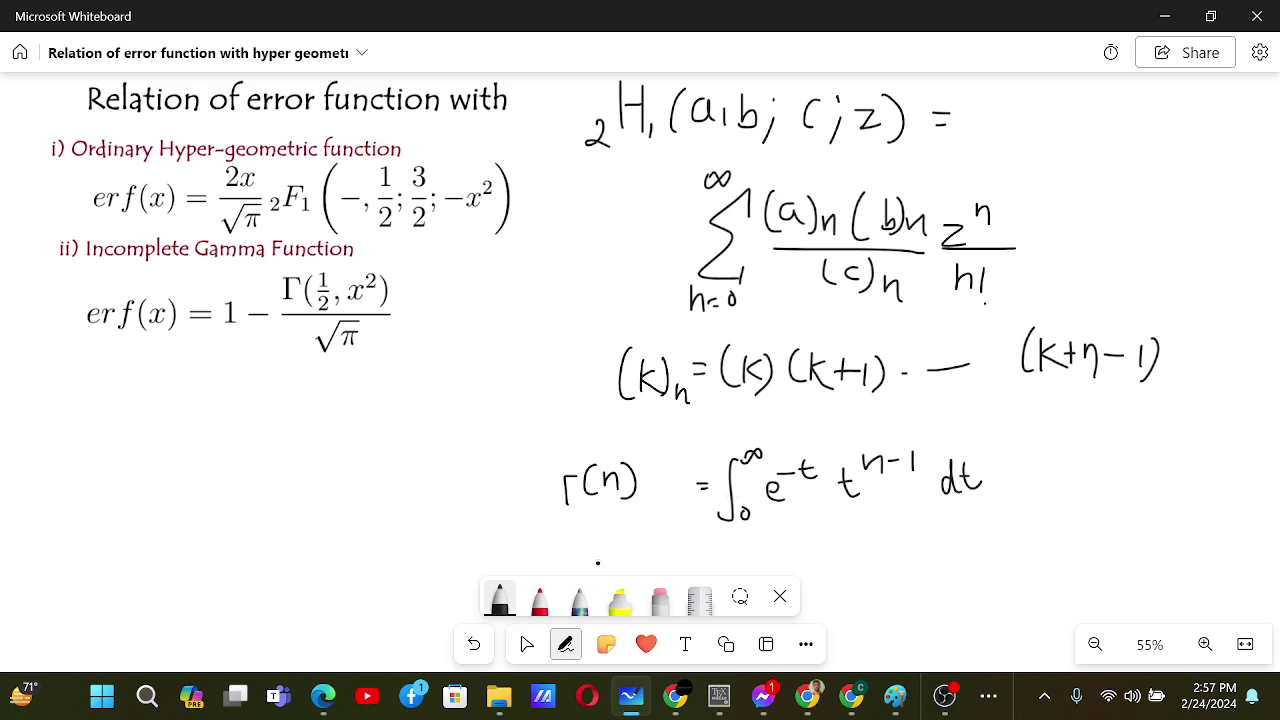
pyautogui.click(525, 643)
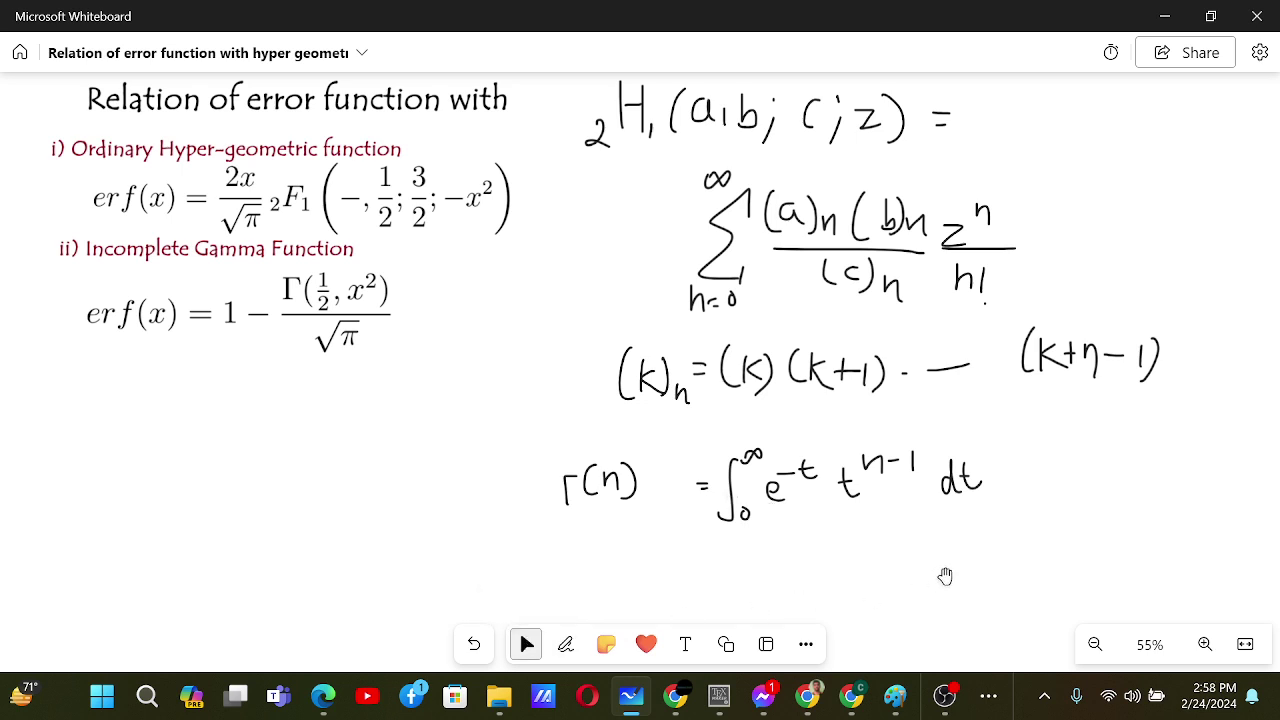
# Step: Pan up and handwrite the integral ∫ₓ^∞ e^−t t^(n−1) dt below Γ(n)
pyautogui.moveTo(946, 574); pyautogui.dragTo(868, 445)
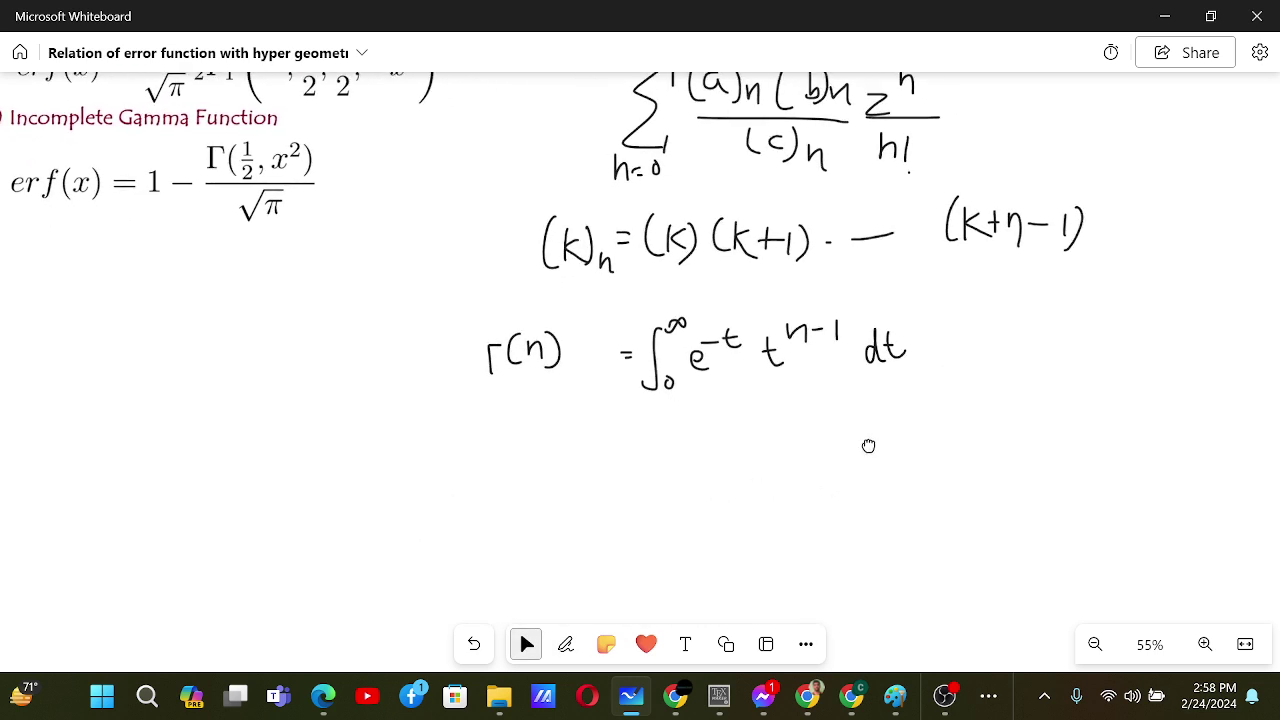
pyautogui.click(565, 643)
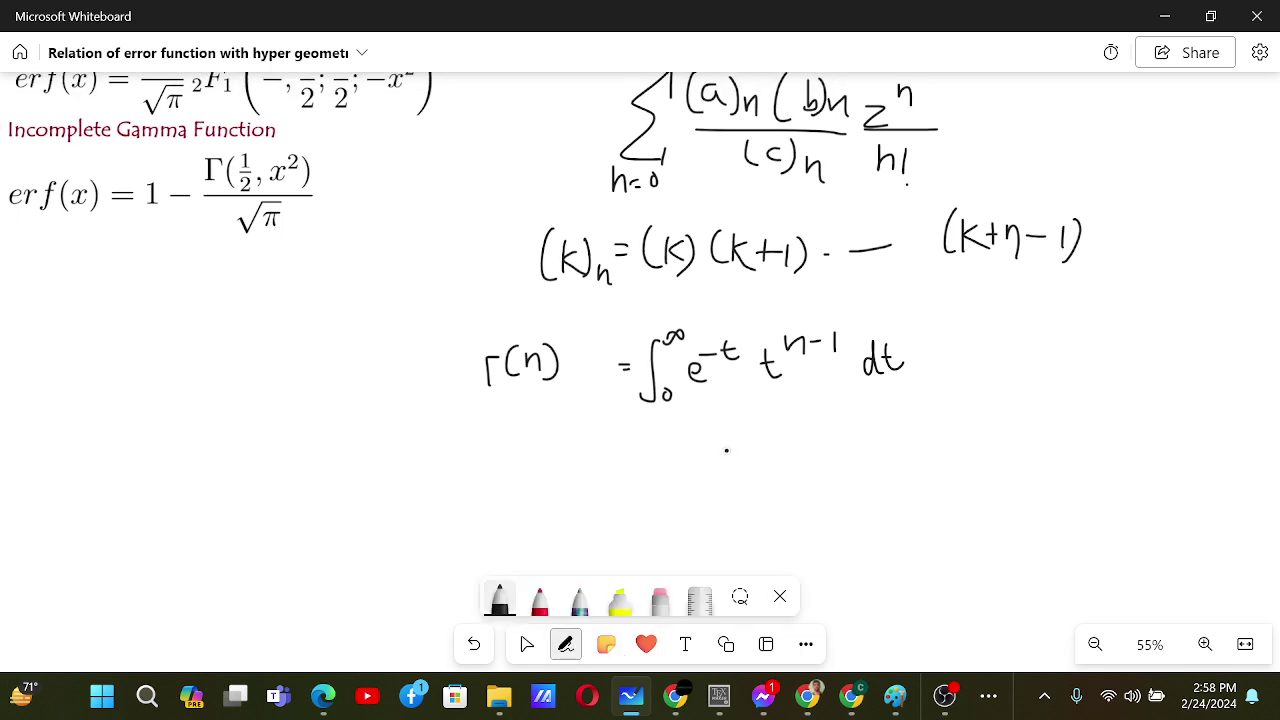
pyautogui.moveTo(664, 432)
pyautogui.mouseDown()
pyautogui.moveTo(646, 489)
pyautogui.moveTo(680, 494)
pyautogui.moveTo(680, 420)
pyautogui.moveTo(728, 472)
pyautogui.mouseUp()
pyautogui.click(669, 481)
pyautogui.click(688, 452)
pyautogui.moveTo(753, 420); pyautogui.dragTo(758, 452)
pyautogui.moveTo(744, 442)
pyautogui.mouseDown()
pyautogui.moveTo(764, 438)
pyautogui.moveTo(791, 474)
pyautogui.moveTo(799, 457)
pyautogui.mouseUp()
pyautogui.moveTo(808, 424); pyautogui.dragTo(852, 446)
pyautogui.moveTo(887, 456)
pyautogui.mouseDown()
pyautogui.moveTo(878, 466)
pyautogui.moveTo(912, 470)
pyautogui.mouseUp()
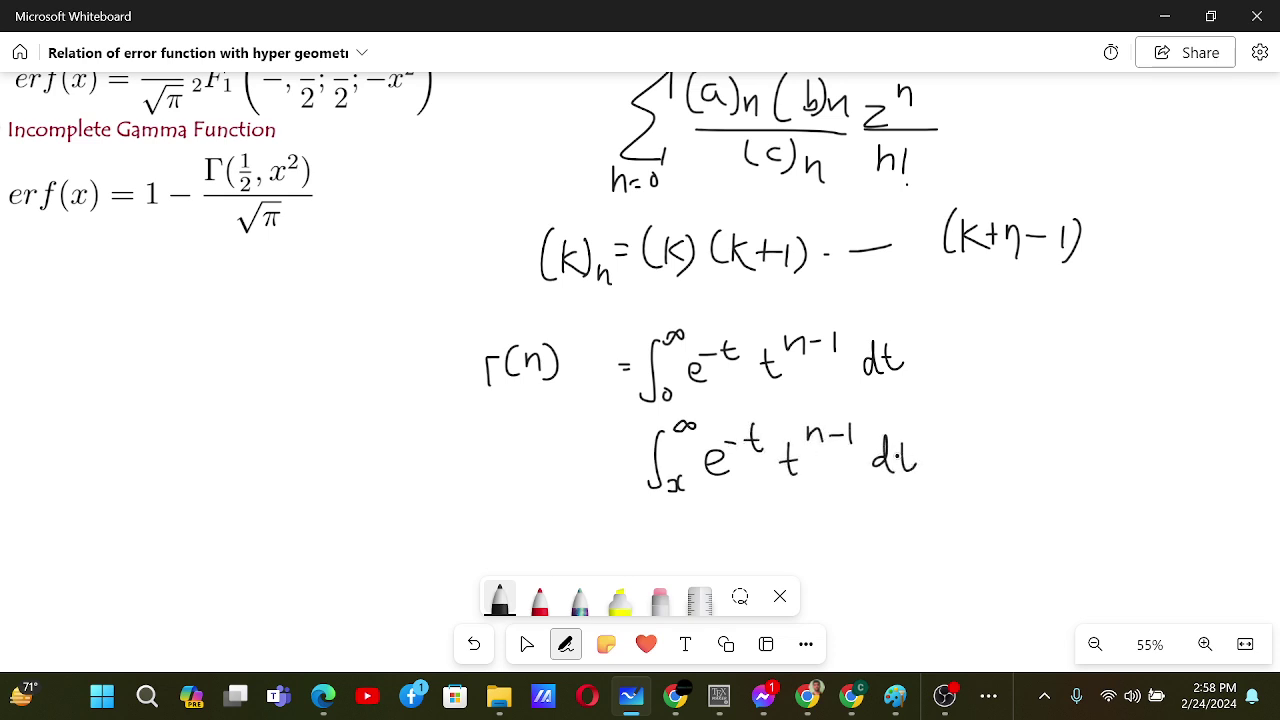
# Step: Write Γ(n,x = to the left of the new integral
pyautogui.moveTo(495, 461)
pyautogui.mouseDown()
pyautogui.moveTo(476, 461)
pyautogui.moveTo(476, 489)
pyautogui.mouseUp()
pyautogui.moveTo(611, 456); pyautogui.dragTo(631, 455)
pyautogui.moveTo(607, 469); pyautogui.dragTo(631, 468)
pyautogui.moveTo(513, 450)
pyautogui.mouseDown()
pyautogui.moveTo(514, 498)
pyautogui.moveTo(520, 468)
pyautogui.moveTo(533, 486)
pyautogui.mouseUp()
pyautogui.moveTo(540, 464)
pyautogui.mouseDown()
pyautogui.moveTo(546, 482)
pyautogui.moveTo(560, 478)
pyautogui.mouseUp()
# Step: Close Γ(n,x) and write Γ(n,0) = Γ( underneath
pyautogui.moveTo(566, 450)
pyautogui.mouseDown()
pyautogui.moveTo(578, 470)
pyautogui.moveTo(540, 531)
pyautogui.moveTo(543, 568)
pyautogui.mouseUp()
pyautogui.moveTo(588, 530)
pyautogui.mouseDown()
pyautogui.moveTo(579, 566)
pyautogui.moveTo(628, 570)
pyautogui.mouseUp()
pyautogui.moveTo(642, 534)
pyautogui.mouseDown()
pyautogui.moveTo(636, 550)
pyautogui.moveTo(644, 532)
pyautogui.mouseUp()
pyautogui.moveTo(652, 526)
pyautogui.mouseDown()
pyautogui.moveTo(658, 570)
pyautogui.moveTo(731, 531)
pyautogui.mouseUp()
pyautogui.moveTo(731, 531)
pyautogui.mouseDown()
pyautogui.moveTo(732, 556)
pyautogui.moveTo(858, 538)
pyautogui.mouseUp()
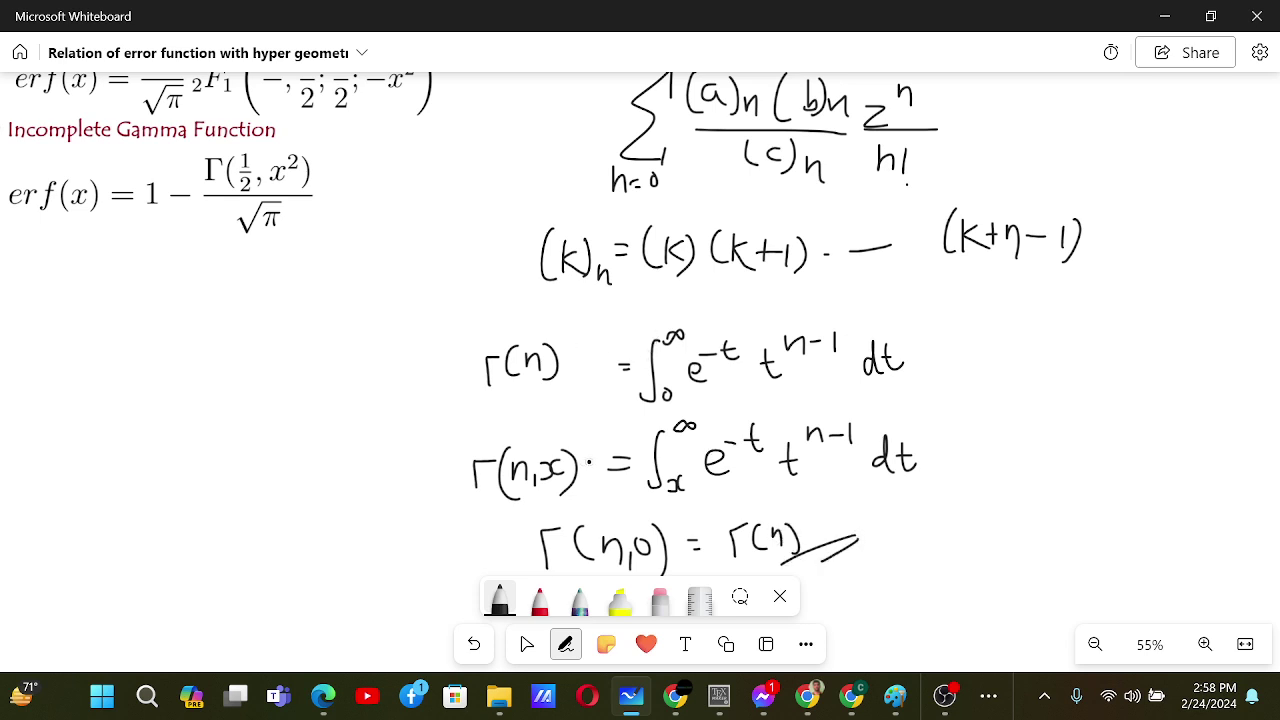
# Step: Pan to the blank area left of the title and write erf(x) =
pyautogui.click(520, 633)
pyautogui.moveTo(393, 394); pyautogui.dragTo(611, 434)
pyautogui.moveTo(440, 446); pyautogui.dragTo(667, 563)
pyautogui.click(565, 644)
pyautogui.moveTo(62, 139)
pyautogui.mouseDown()
pyautogui.moveTo(78, 152)
pyautogui.moveTo(95, 128)
pyautogui.moveTo(98, 172)
pyautogui.mouseUp()
pyautogui.moveTo(125, 126)
pyautogui.mouseDown()
pyautogui.moveTo(124, 156)
pyautogui.moveTo(141, 156)
pyautogui.mouseUp()
pyautogui.moveTo(141, 135)
pyautogui.mouseDown()
pyautogui.moveTo(119, 165)
pyautogui.moveTo(146, 160)
pyautogui.mouseUp()
pyautogui.moveTo(170, 145); pyautogui.dragTo(178, 152)
# Step: Write the integral ∫₀^x e^−t² dt after the equals sign
pyautogui.click(228, 127)
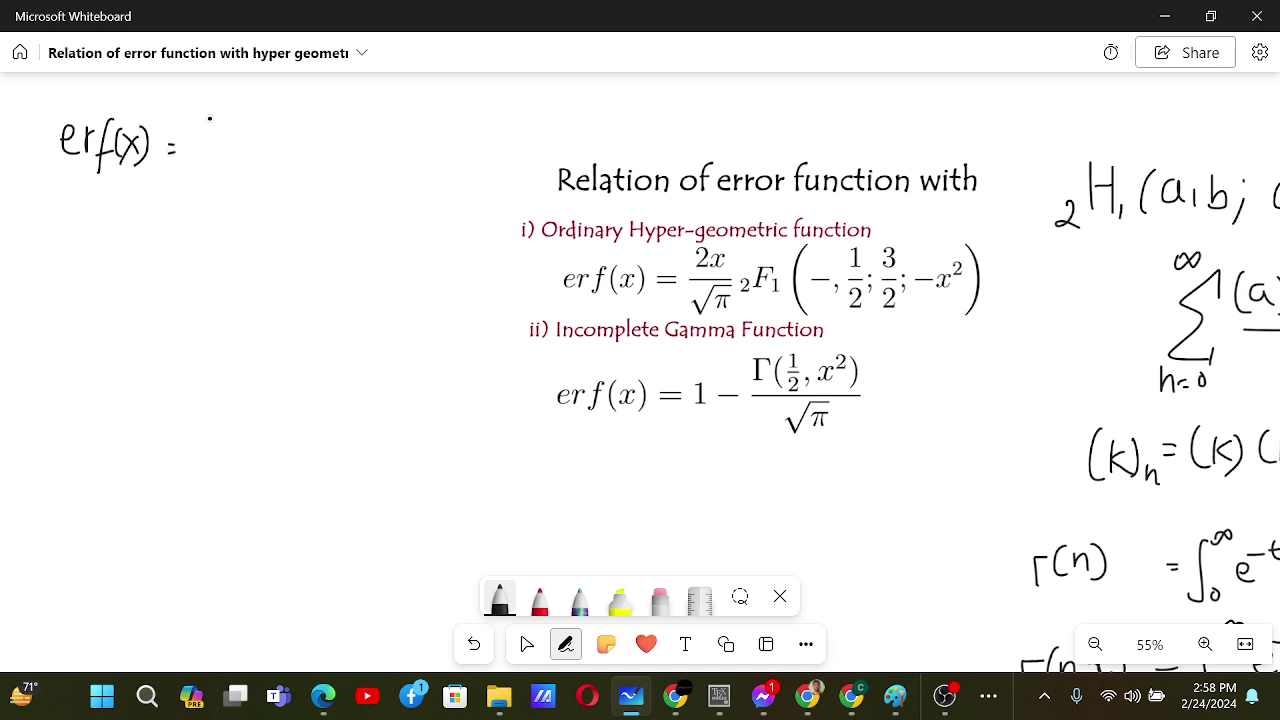
pyautogui.moveTo(210, 108)
pyautogui.mouseDown()
pyautogui.moveTo(185, 177)
pyautogui.moveTo(216, 167)
pyautogui.moveTo(231, 104)
pyautogui.moveTo(282, 124)
pyautogui.moveTo(288, 150)
pyautogui.moveTo(300, 108)
pyautogui.mouseUp()
pyautogui.moveTo(310, 88)
pyautogui.mouseDown()
pyautogui.moveTo(322, 118)
pyautogui.moveTo(318, 98)
pyautogui.mouseUp()
pyautogui.moveTo(322, 92)
pyautogui.mouseDown()
pyautogui.moveTo(372, 130)
pyautogui.moveTo(374, 152)
pyautogui.moveTo(398, 148)
pyautogui.mouseUp()
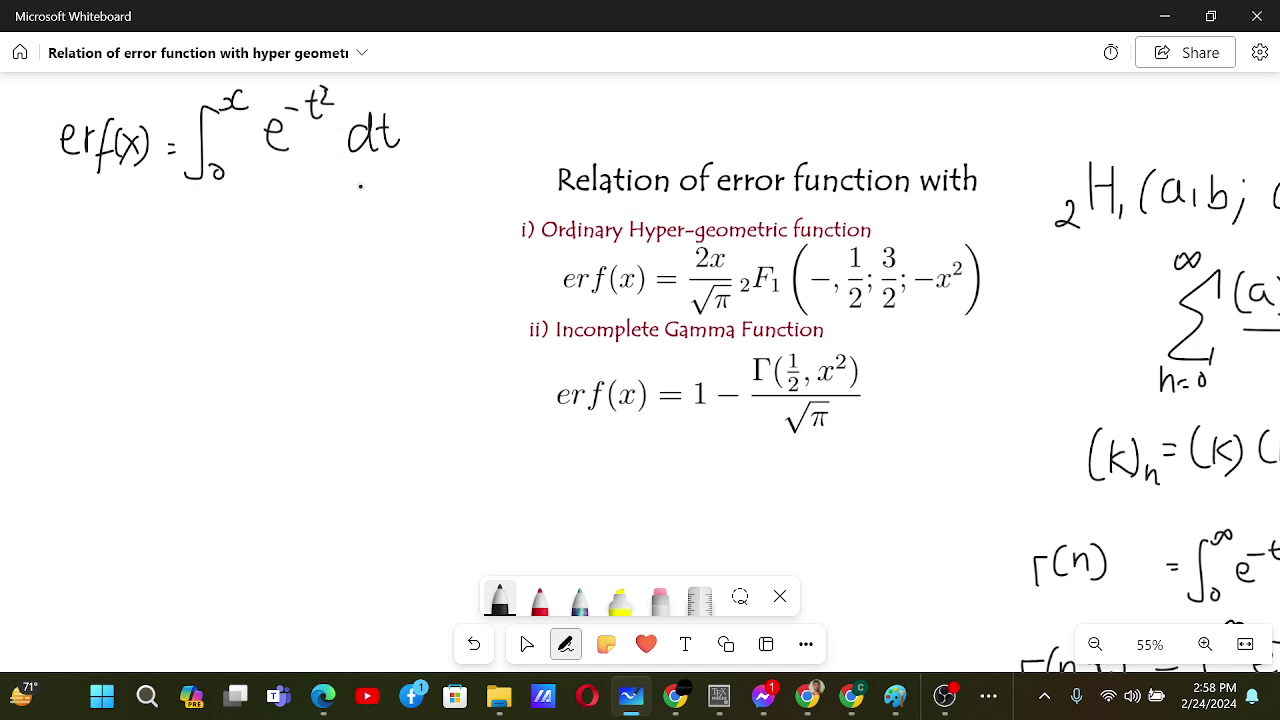